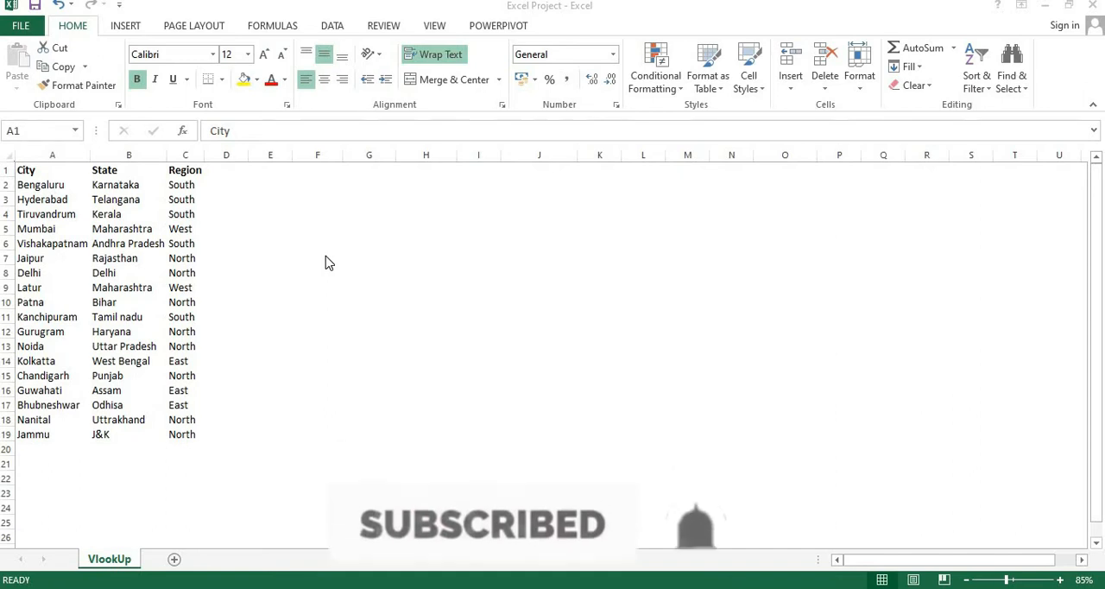
pyautogui.click(34, 172)
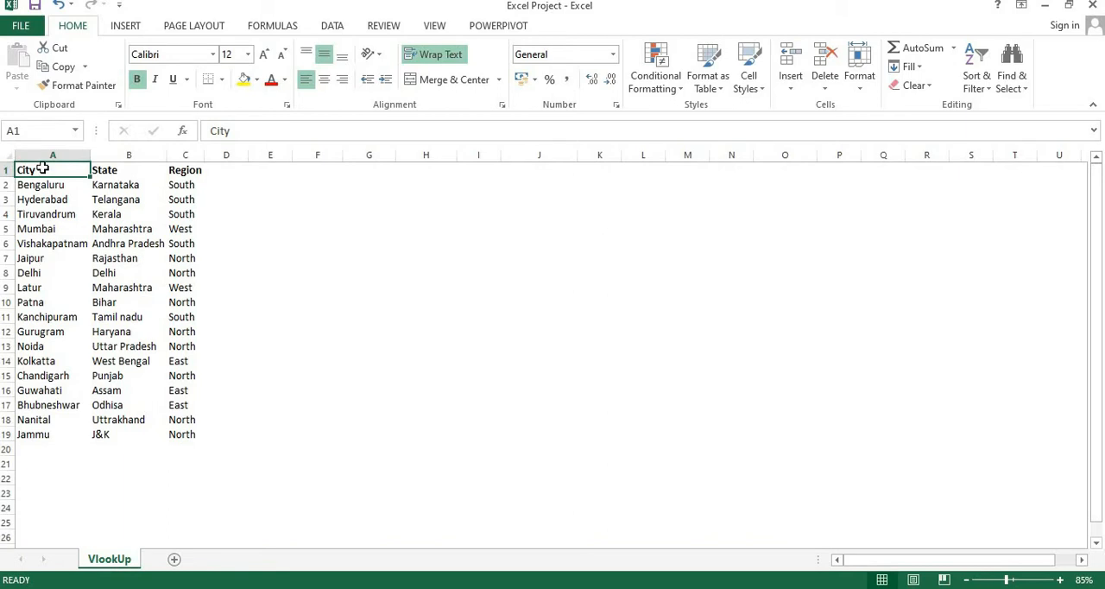
pyautogui.moveTo(41, 169); pyautogui.dragTo(181, 436)
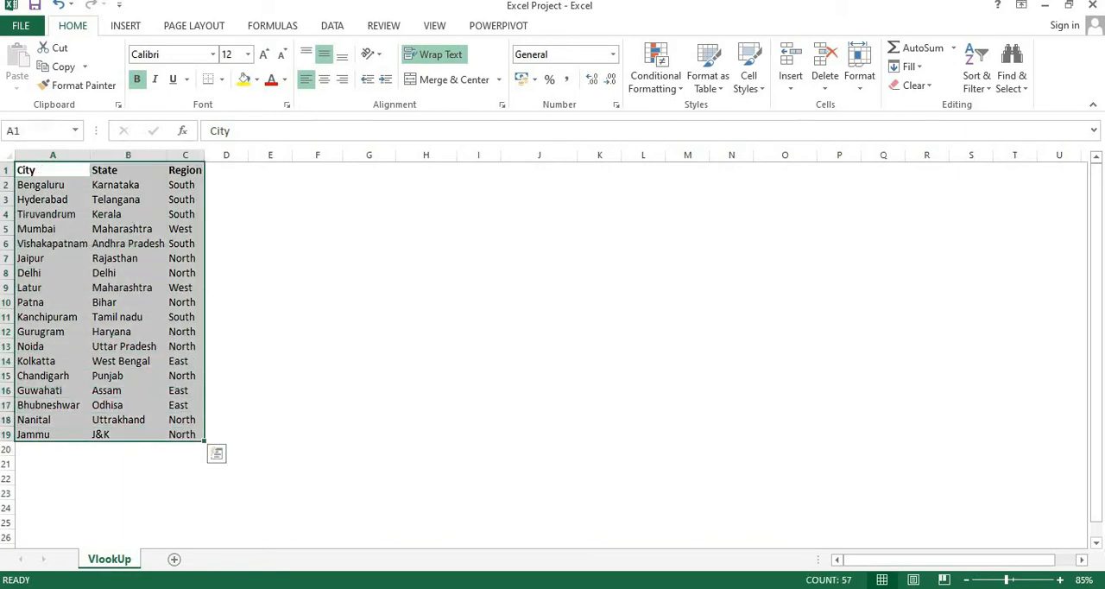
pyautogui.click(79, 257)
pyautogui.click(116, 228)
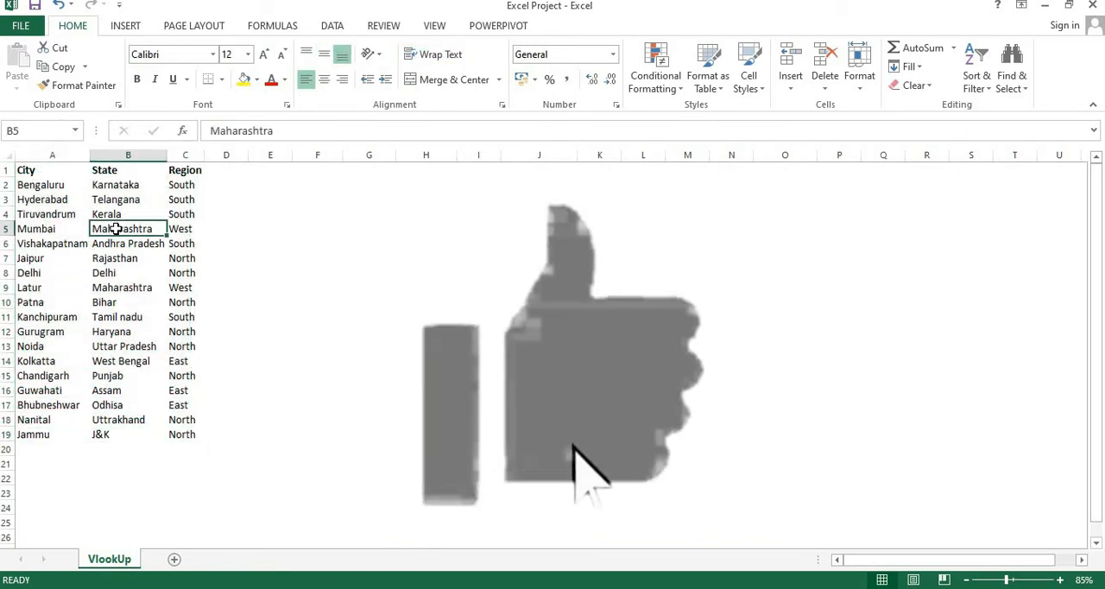
pyautogui.click(183, 258)
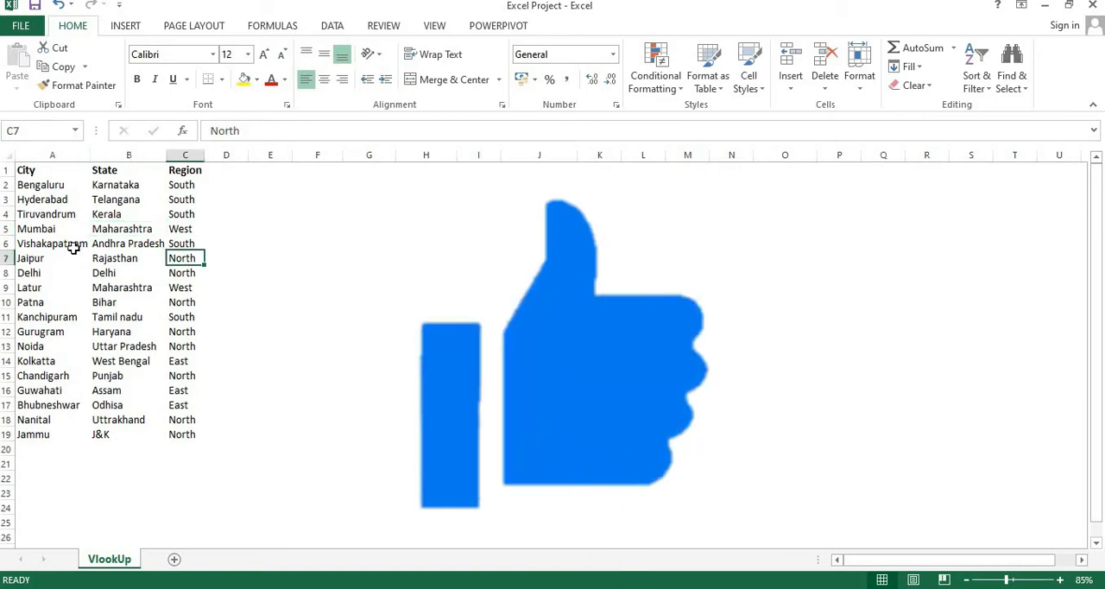
# Step: Copy the city names in A6:A14 to column I starting at I5, and fit column I's width to them
pyautogui.moveTo(39, 243); pyautogui.dragTo(38, 352)
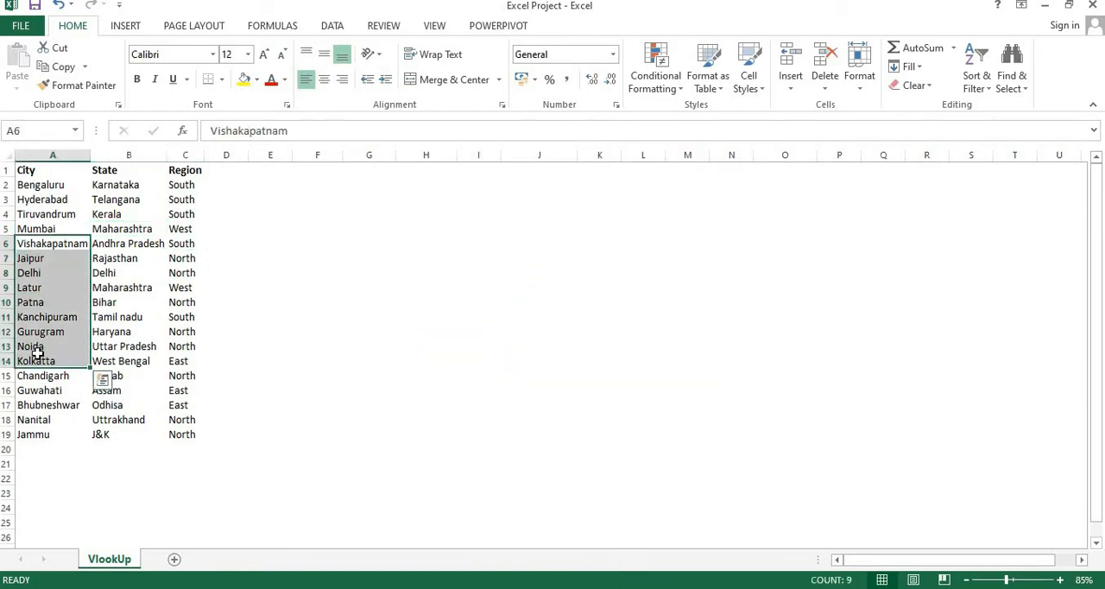
pyautogui.hotkey('ctrl', 'c')
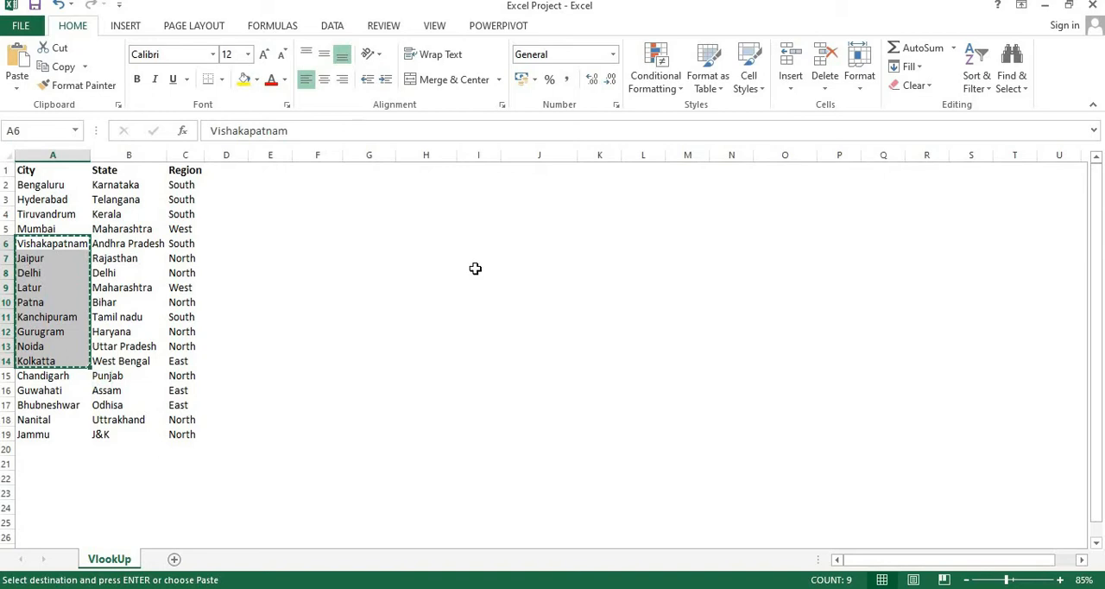
pyautogui.click(475, 270)
pyautogui.click(490, 228)
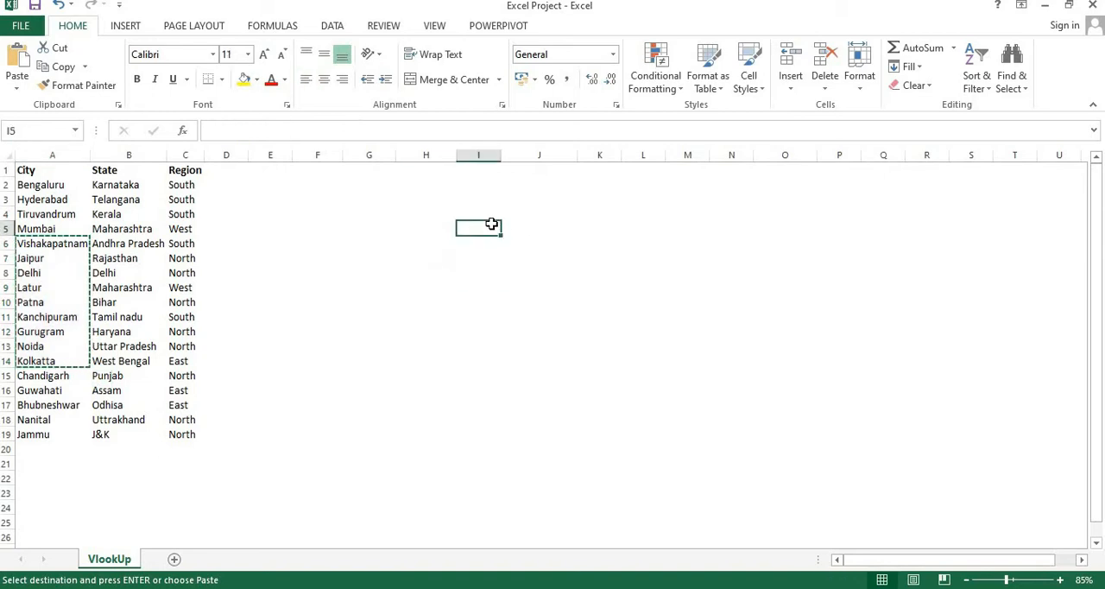
pyautogui.hotkey('ctrl', 'v')
pyautogui.click(546, 227)
pyautogui.doubleClick(500, 154)
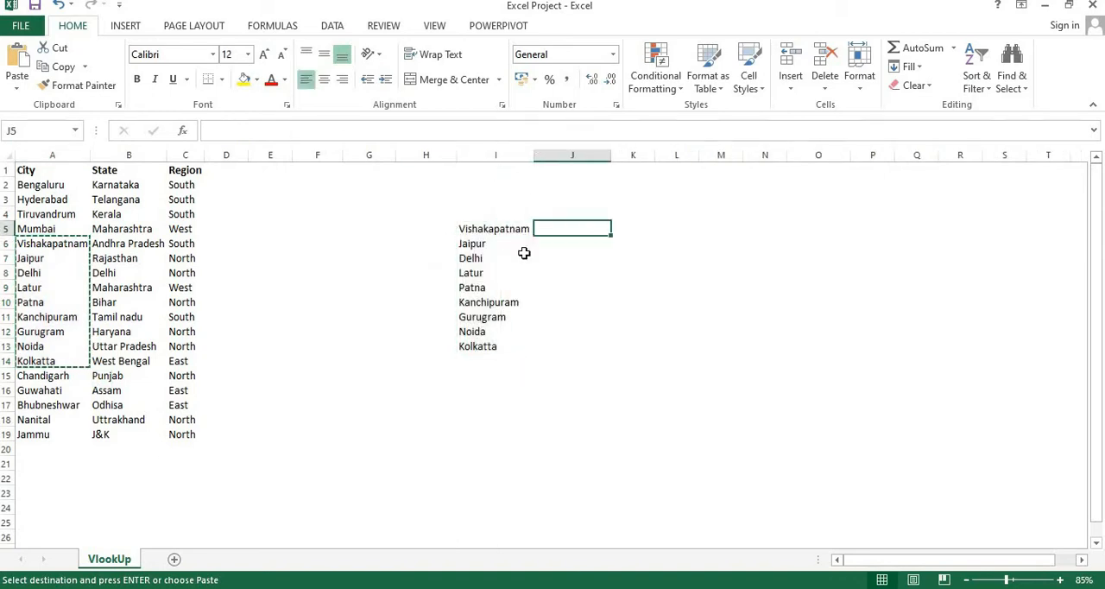
# Step: Add the bold heading "Cities" in I4 above the copied city names
pyautogui.click(475, 243)
pyautogui.click(471, 214)
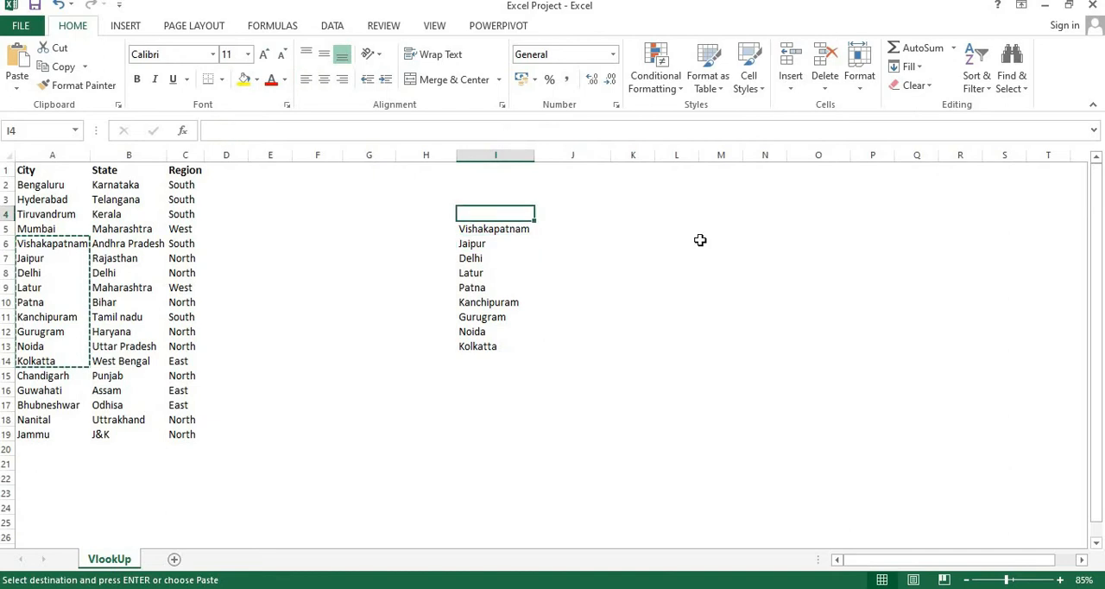
pyautogui.write('Cities')
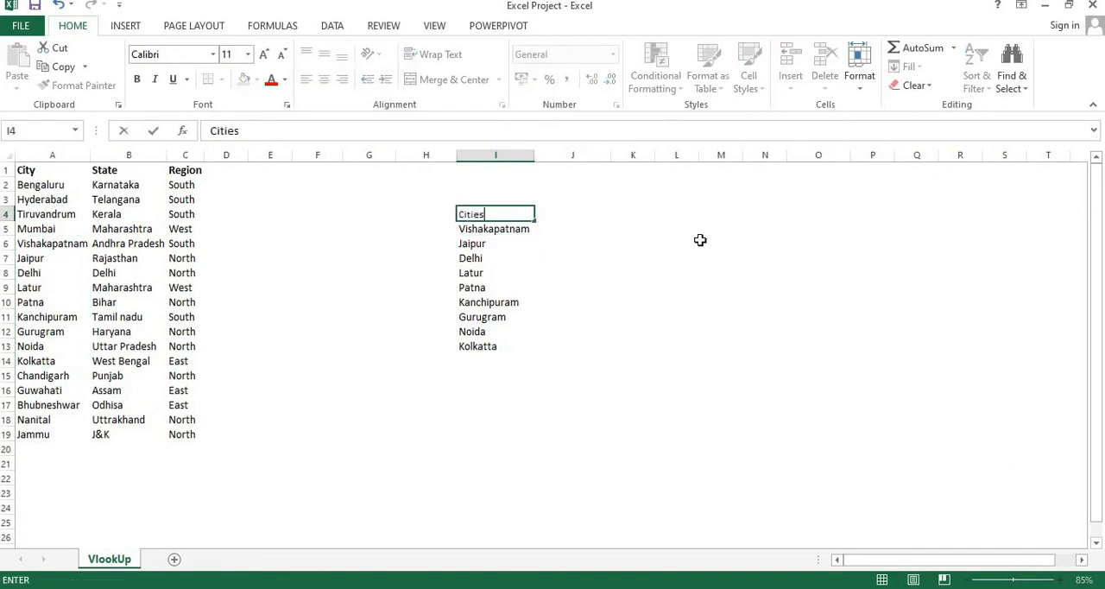
pyautogui.press('Return')
pyautogui.press('Up')
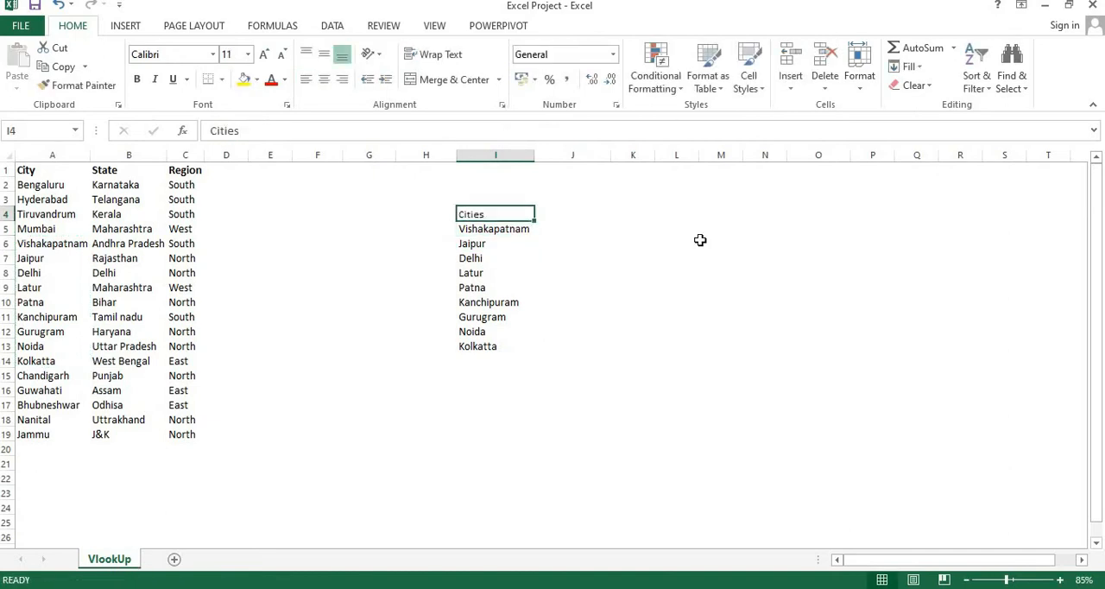
pyautogui.hotkey('ctrl', 'b')
# Step: Start a VLOOKUP formula in J5 with I5 as the lookup value
pyautogui.press('Right')
pyautogui.press('Down')
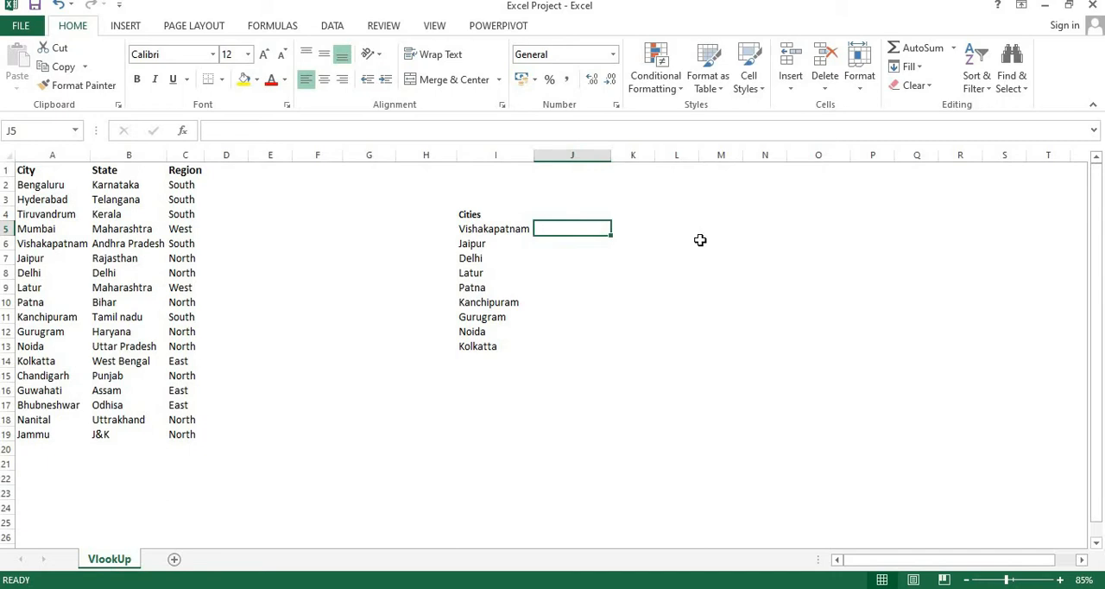
pyautogui.write('=')
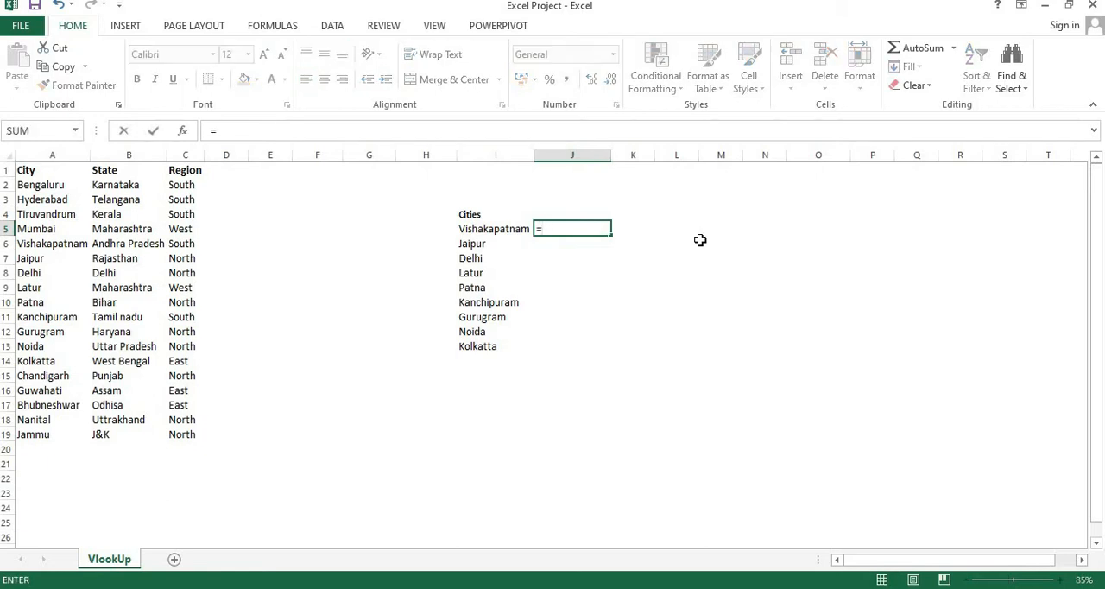
pyautogui.write('v')
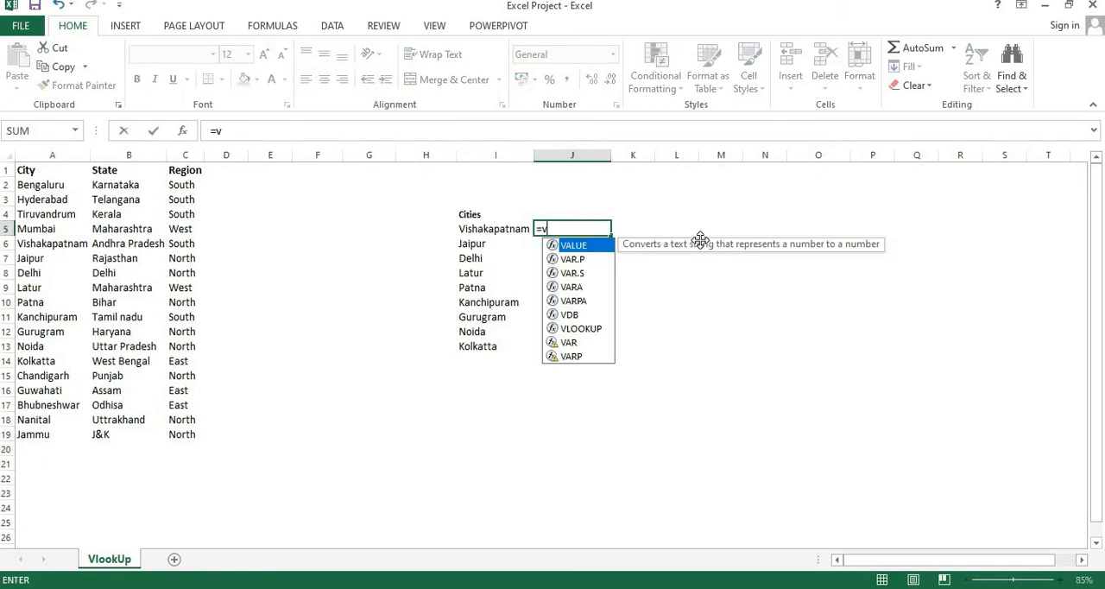
pyautogui.write('lo')
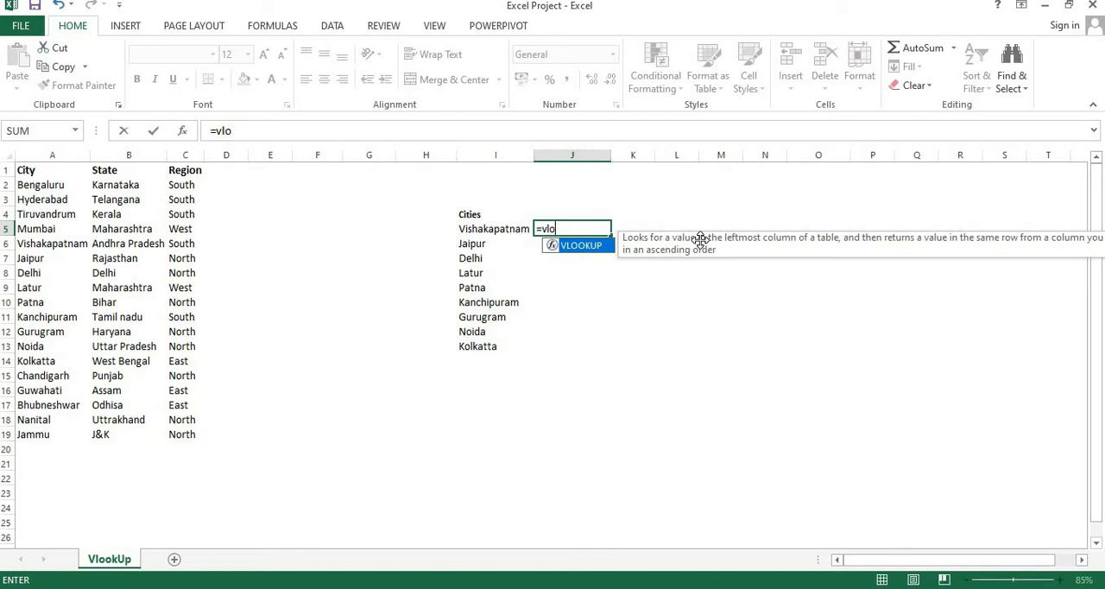
pyautogui.press('Tab')
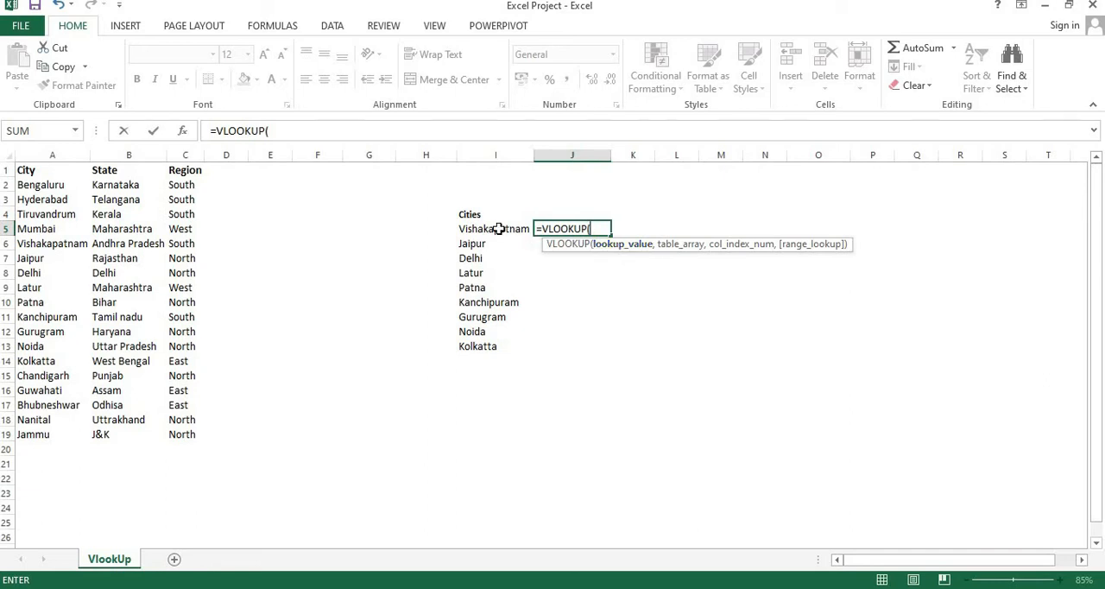
pyautogui.click(496, 228)
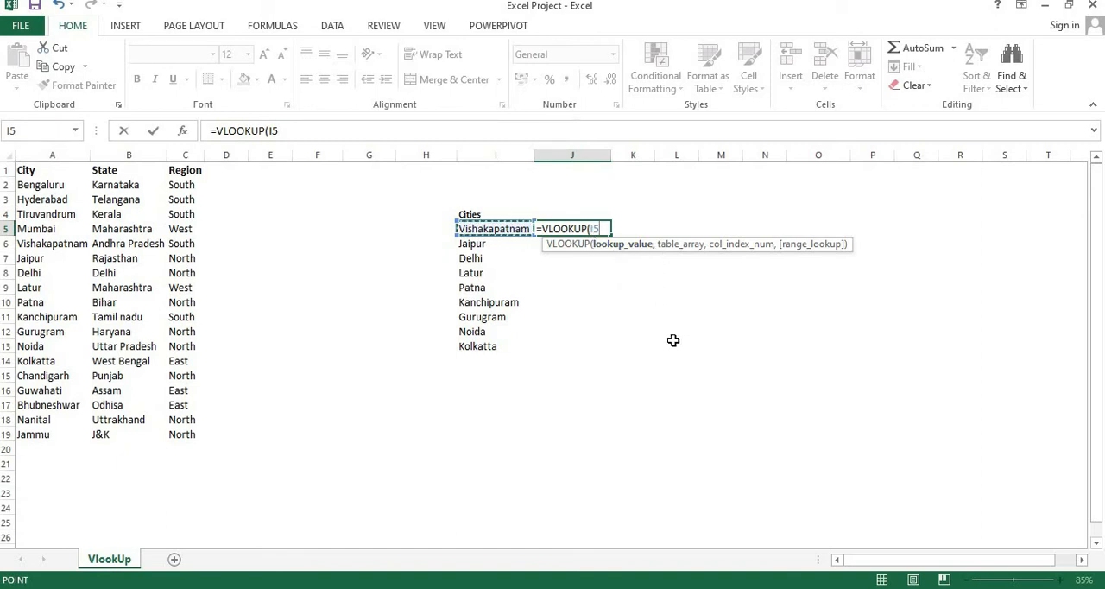
pyautogui.write(',')
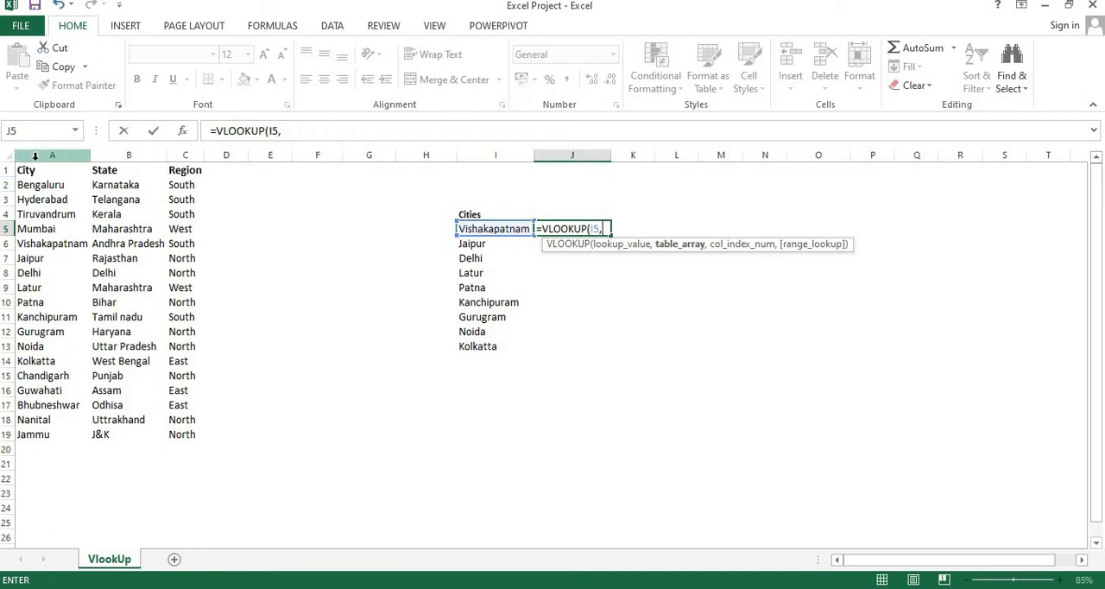
pyautogui.moveTo(35, 155); pyautogui.dragTo(208, 160)
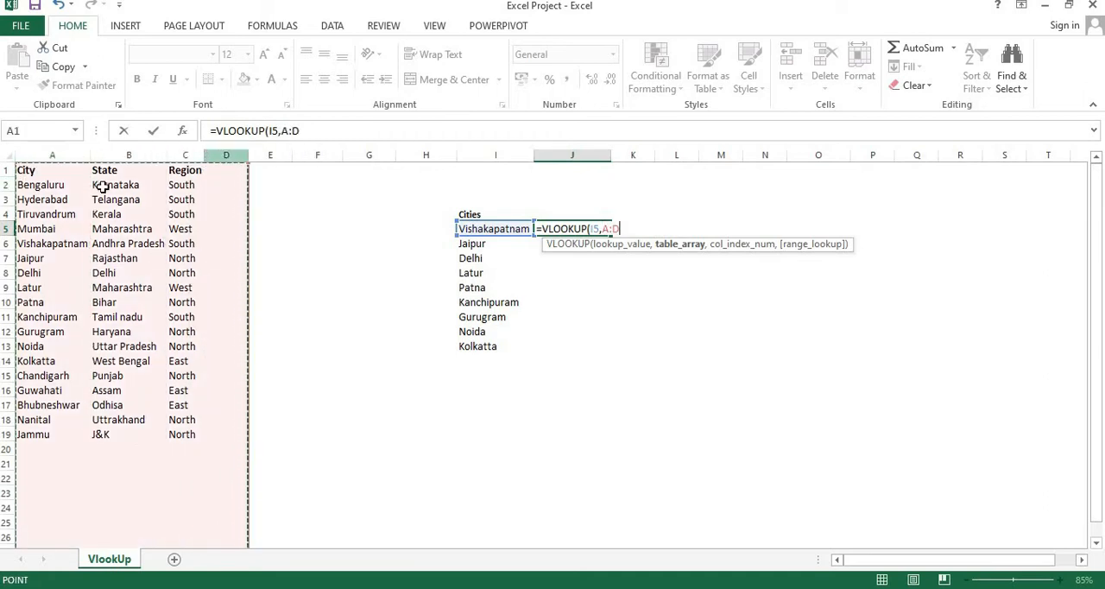
pyautogui.moveTo(33, 176); pyautogui.dragTo(185, 434)
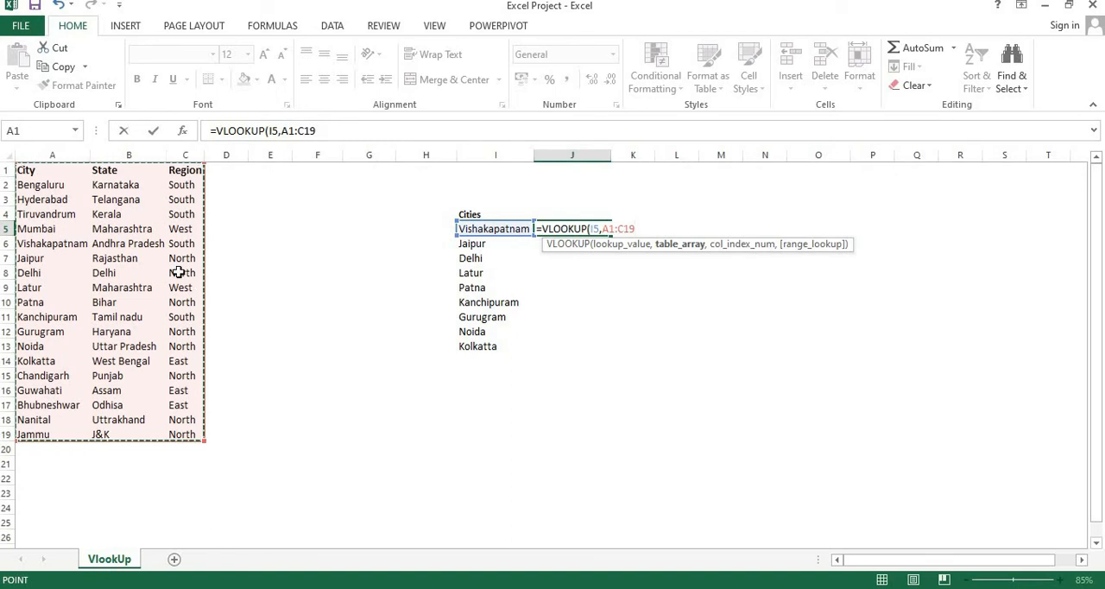
pyautogui.press('BackSpace')
pyautogui.press('BackSpace')
pyautogui.press('BackSpace')
pyautogui.press('BackSpace')
pyautogui.press('BackSpace')
pyautogui.press('BackSpace')
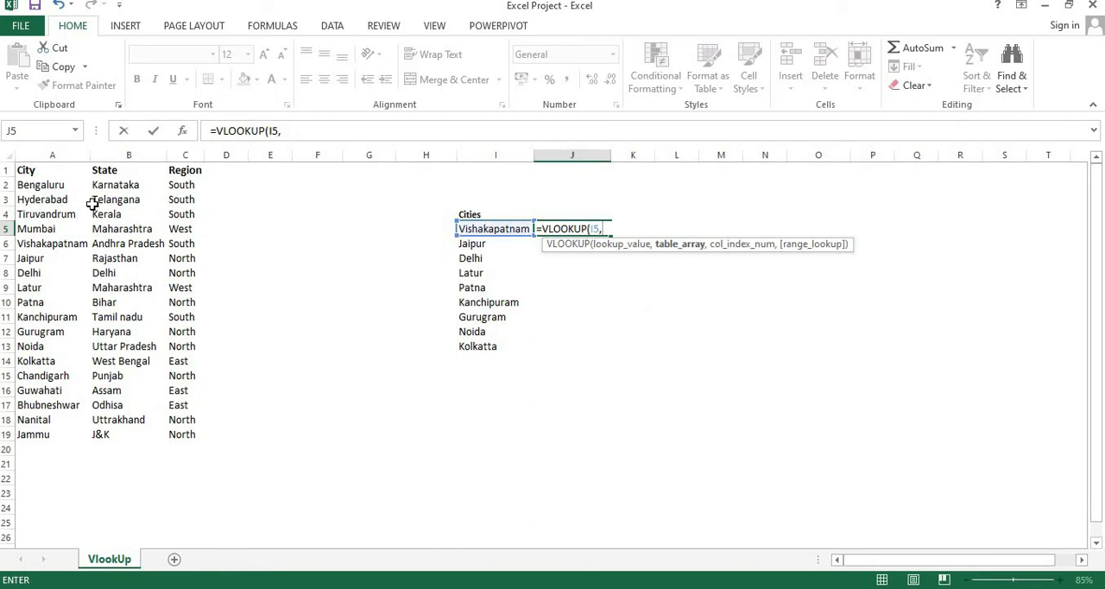
# Step: Complete the J5 VLOOKUP formula with table array A1:B19, column index 2 and range lookup 0
pyautogui.click(33, 172)
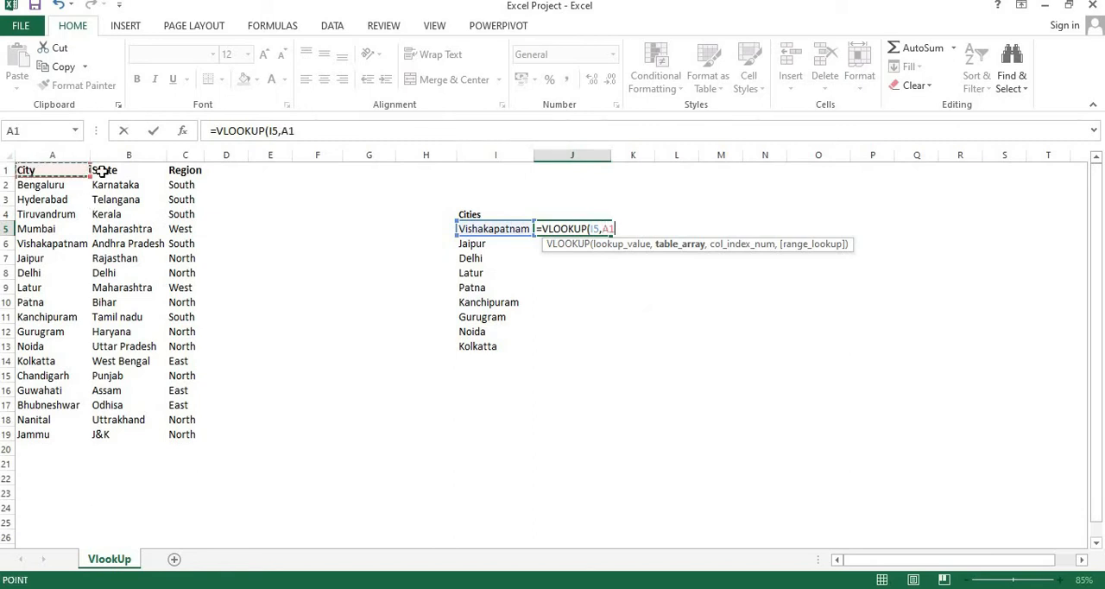
pyautogui.moveTo(102, 172); pyautogui.dragTo(106, 172)
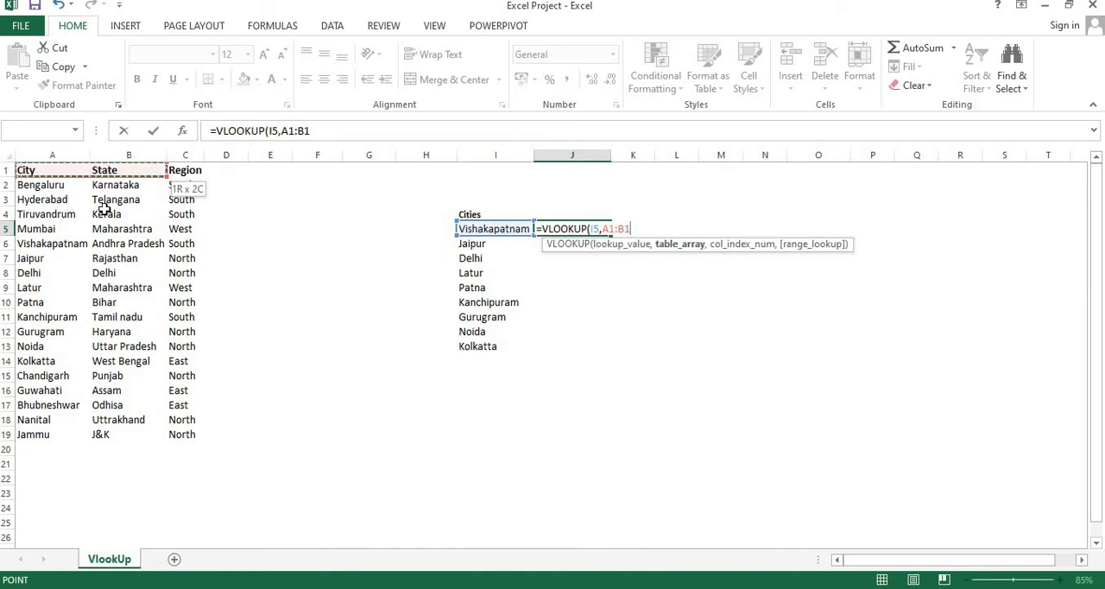
pyautogui.moveTo(103, 209); pyautogui.dragTo(104, 435)
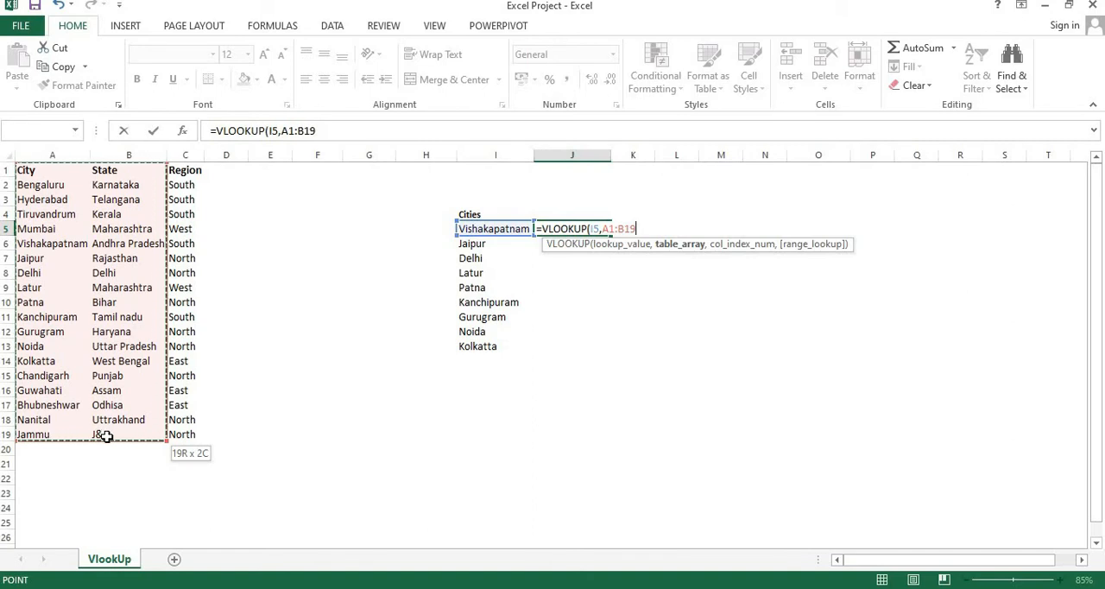
pyautogui.moveTo(106, 436); pyautogui.dragTo(107, 435)
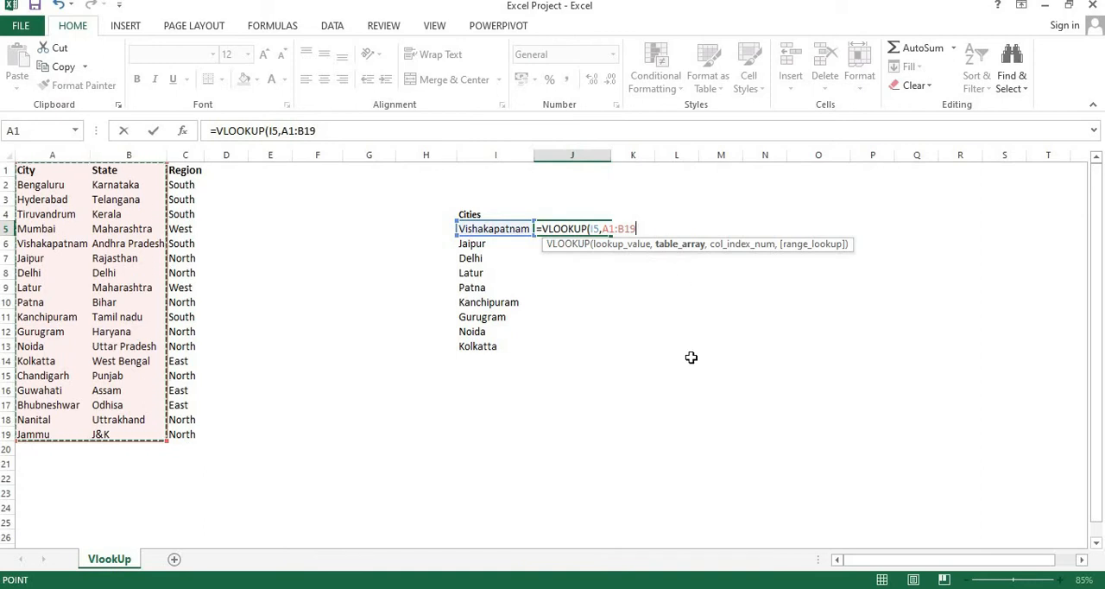
pyautogui.write(',')
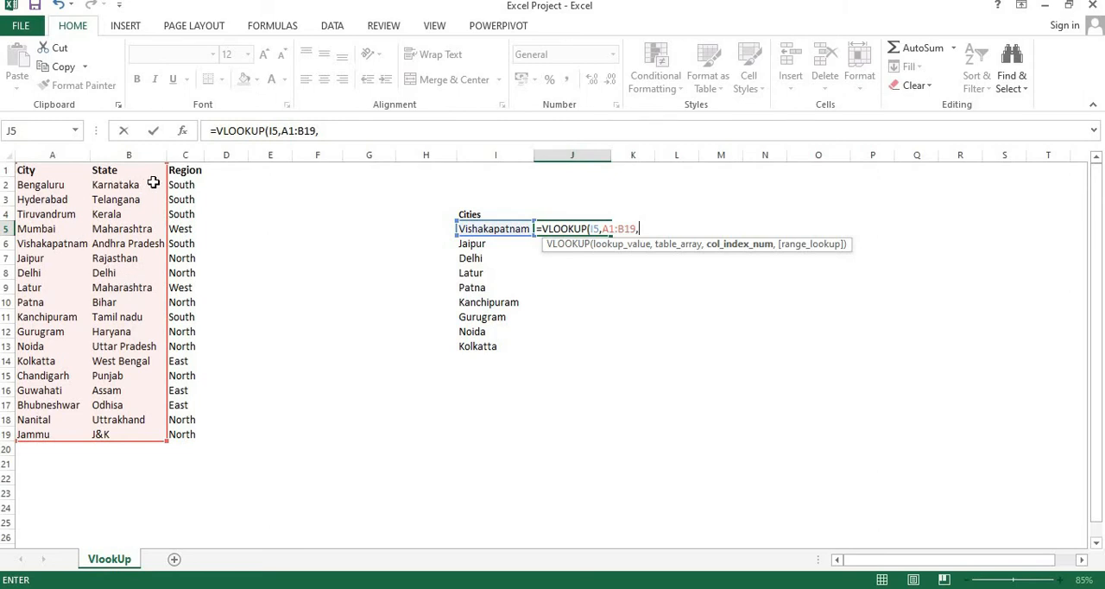
pyautogui.write('2,0')
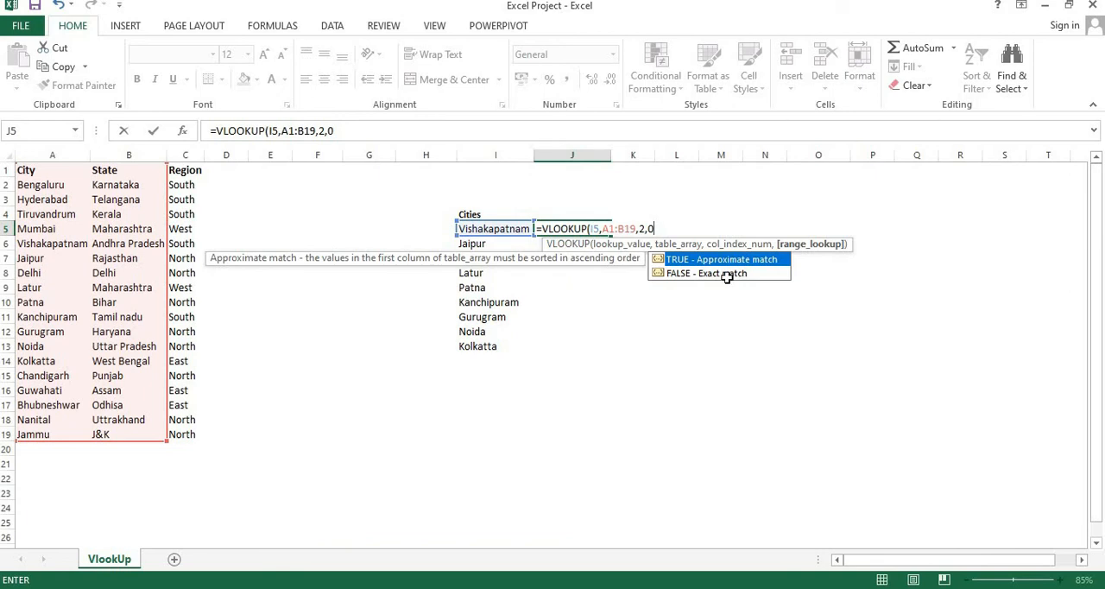
pyautogui.write(')')
pyautogui.press('Return')
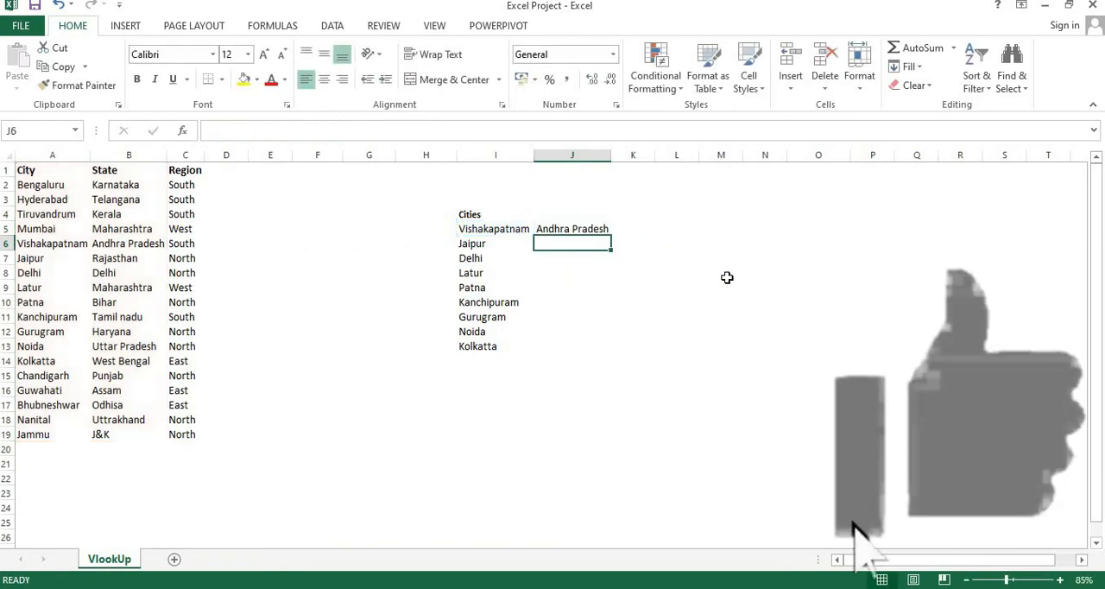
# Step: Fill the J5 lookup formula down to J13 and check the returned states against the cities
pyautogui.press('Up')
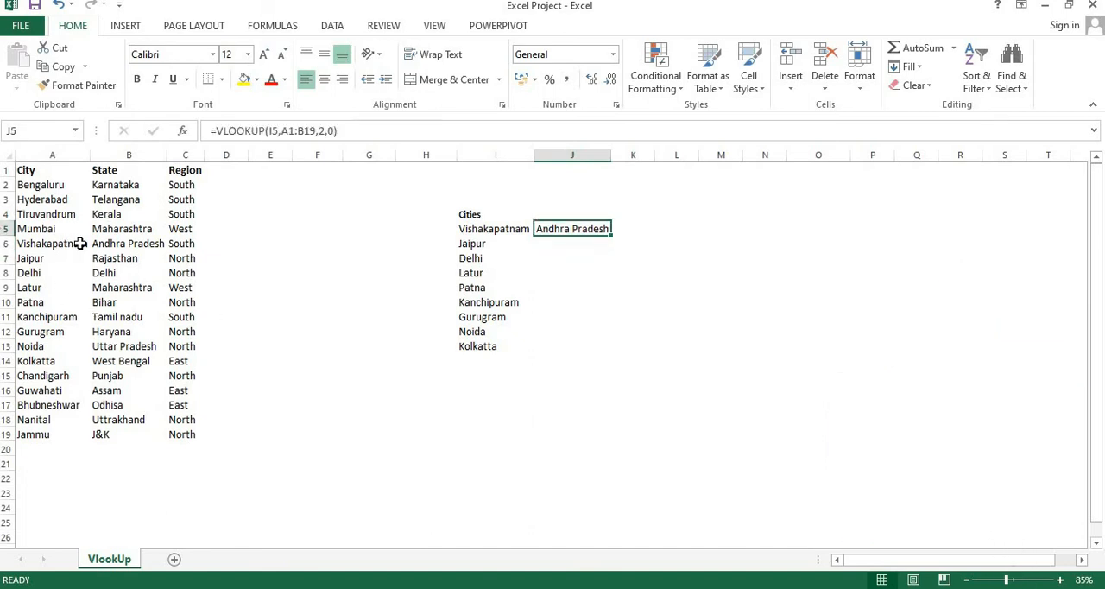
pyautogui.doubleClick(612, 233)
pyautogui.click(567, 317)
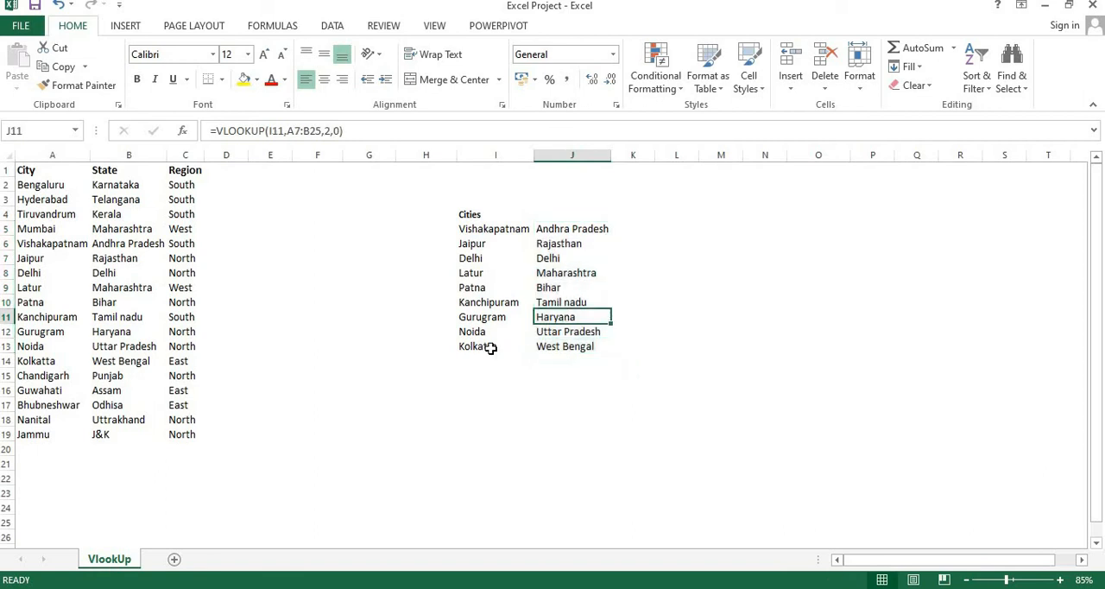
pyautogui.click(491, 347)
pyautogui.click(478, 274)
pyautogui.click(573, 301)
pyautogui.click(478, 284)
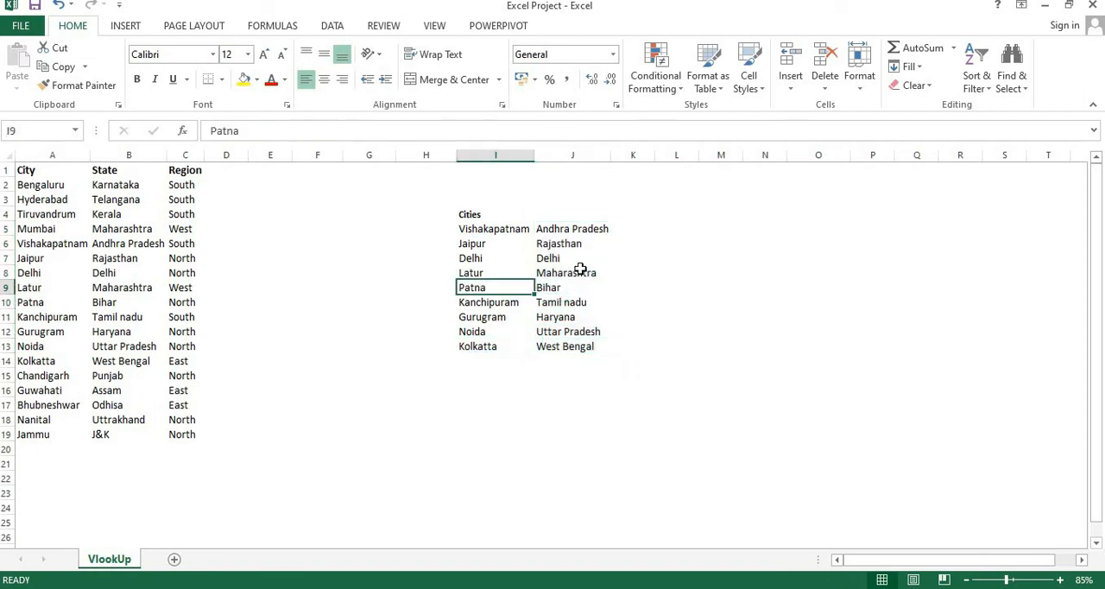
pyautogui.click(580, 271)
# Step: Enter the heading "state" in J4 above the lookup results, and move to K5
pyautogui.click(566, 214)
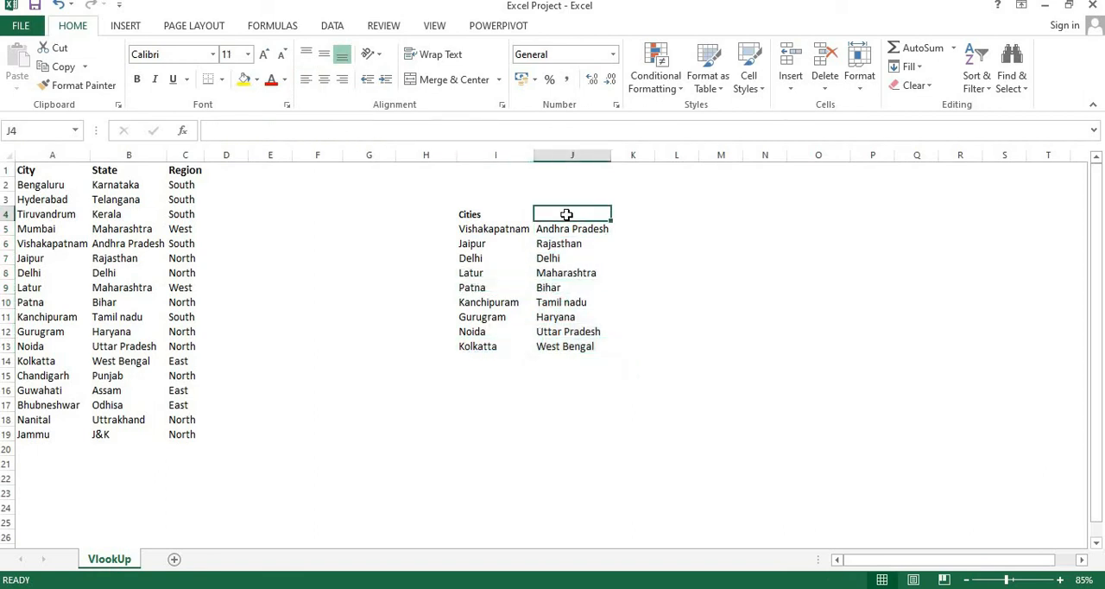
pyautogui.write('state')
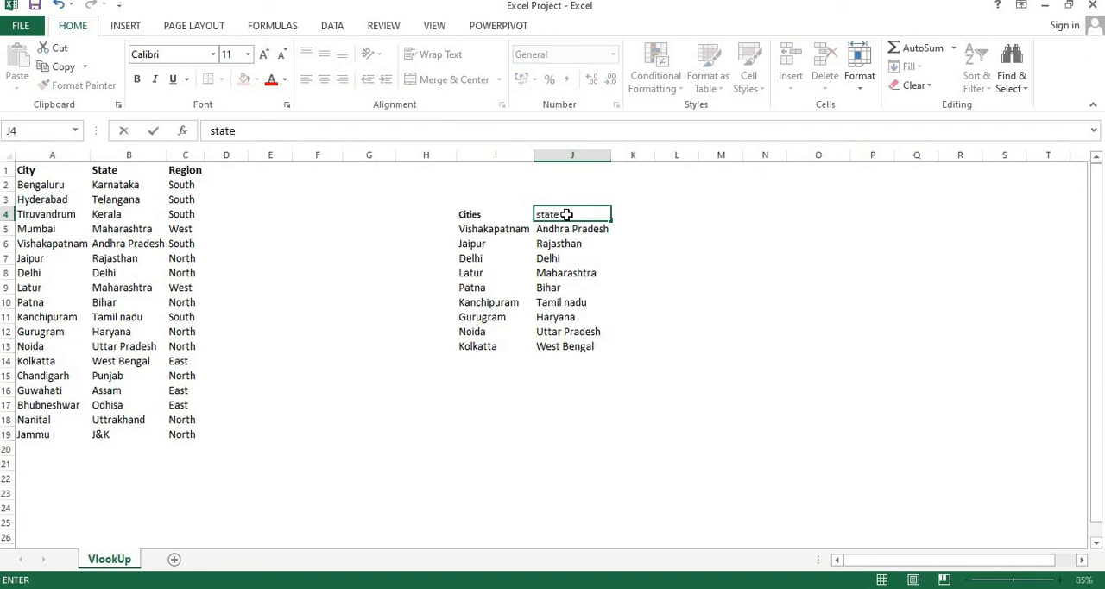
pyautogui.press('Return')
pyautogui.press('Up')
pyautogui.press('Right')
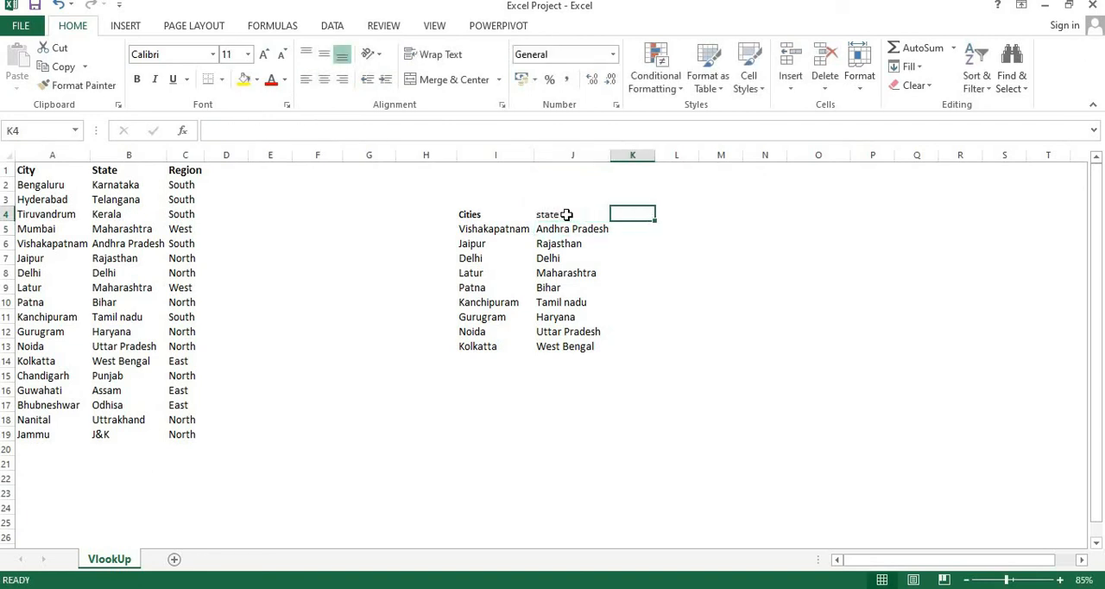
pyautogui.press('Down')
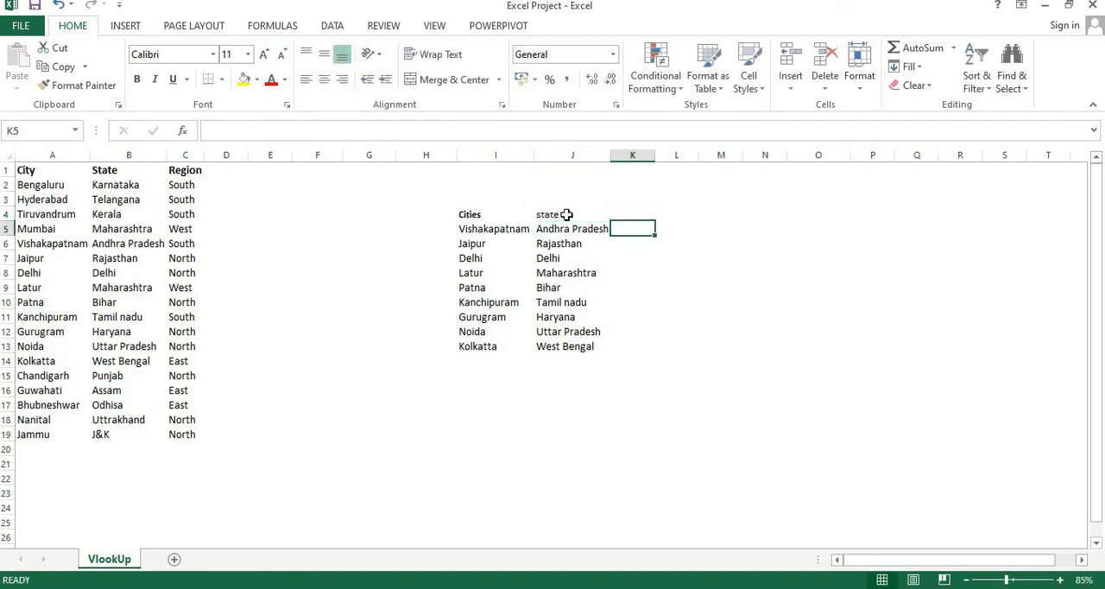
# Step: Start a VLOOKUP formula in K5 with I5 as the lookup value and columns A:C as the table array
pyautogui.write('=')
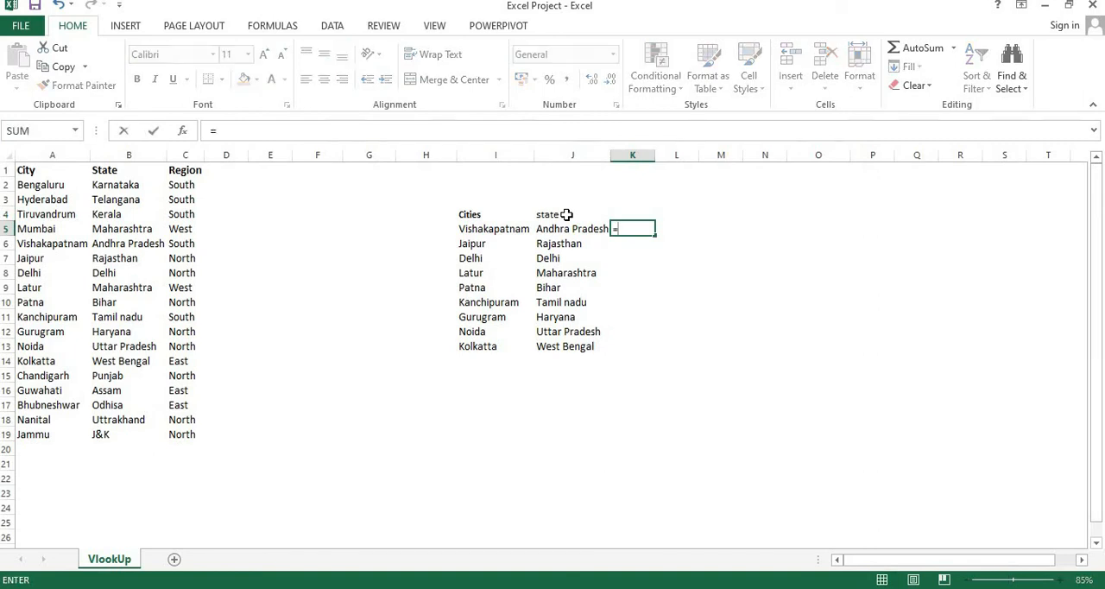
pyautogui.write('vlo')
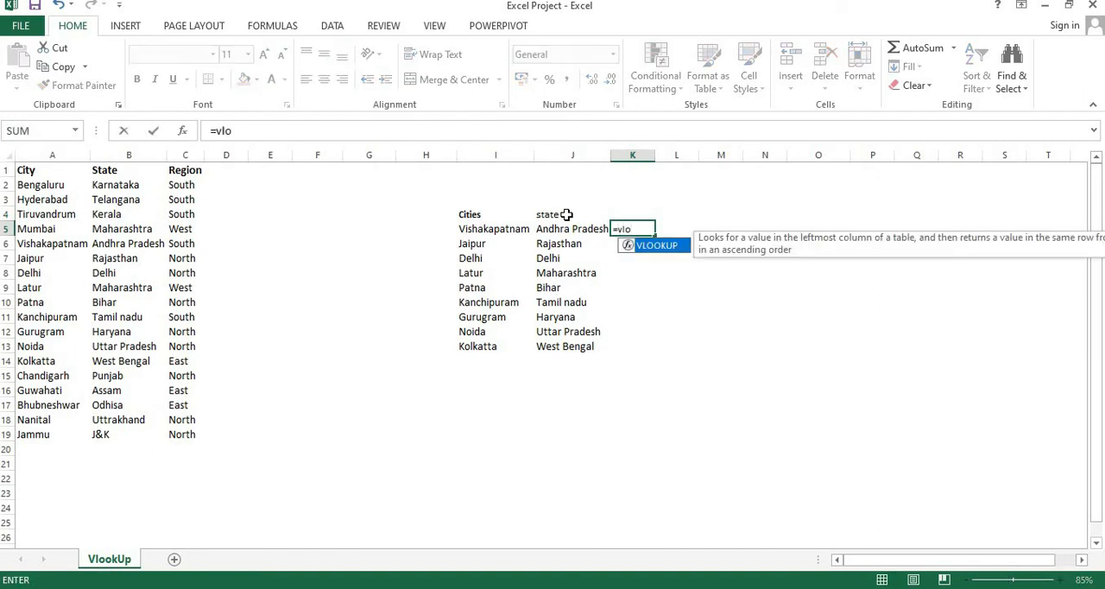
pyautogui.press('Tab')
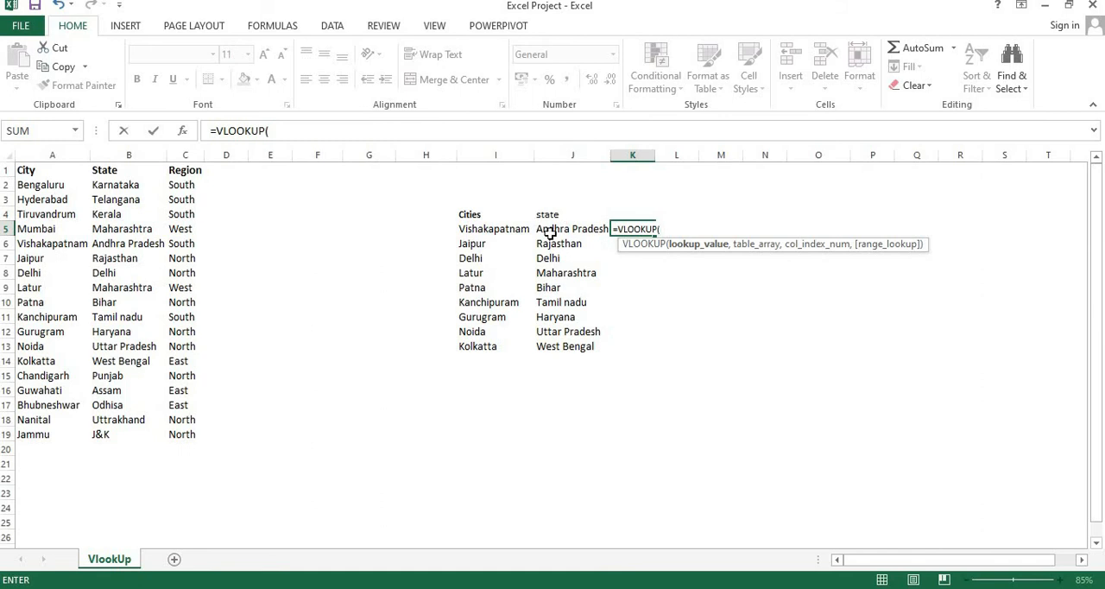
pyautogui.click(477, 229)
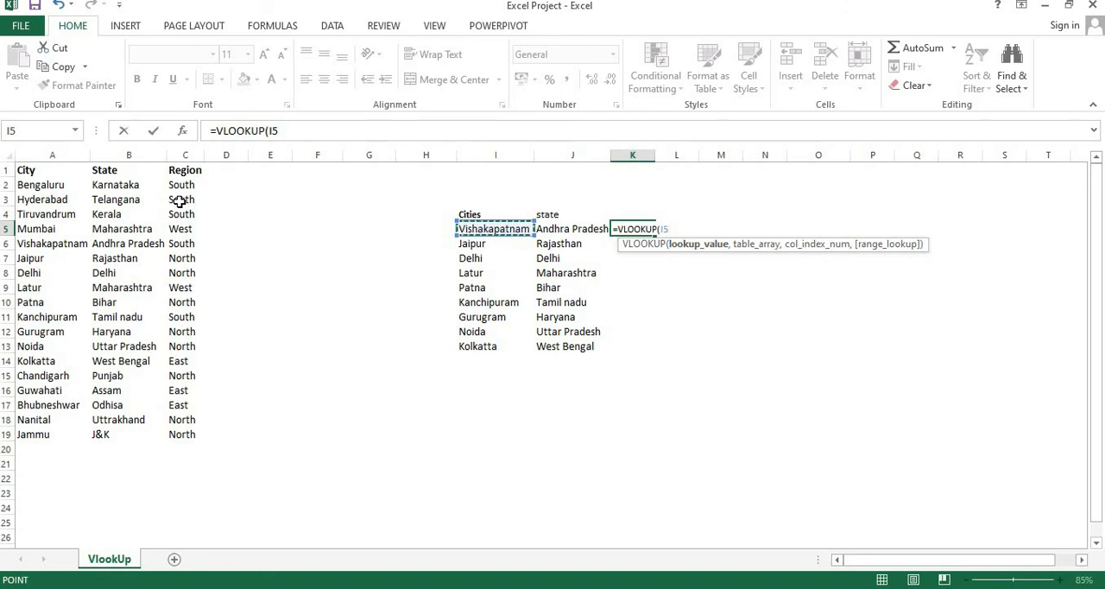
pyautogui.write(',')
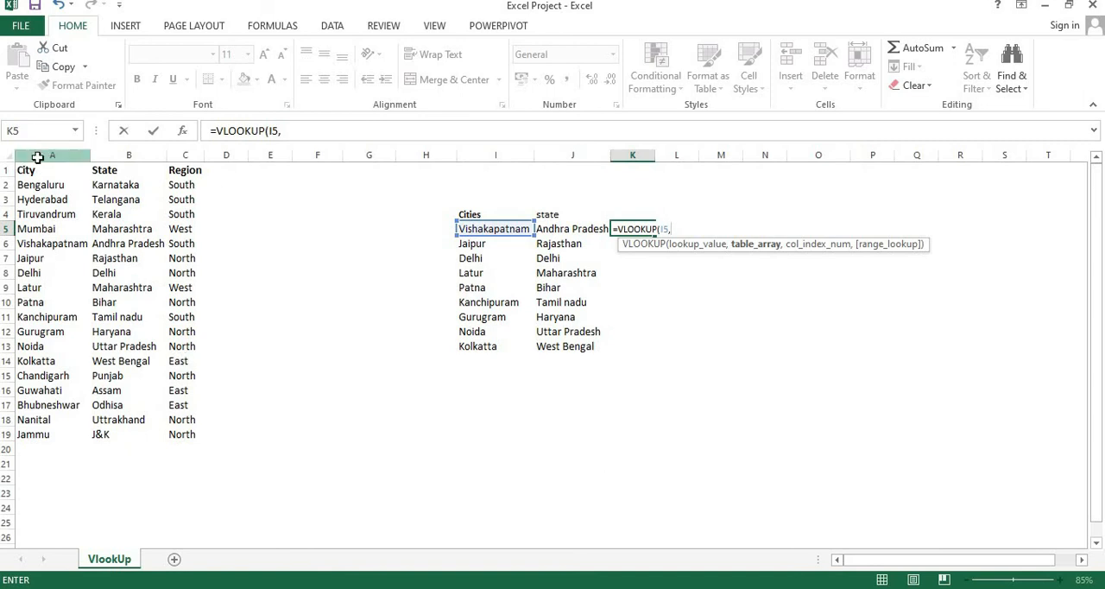
pyautogui.moveTo(38, 157); pyautogui.dragTo(179, 157)
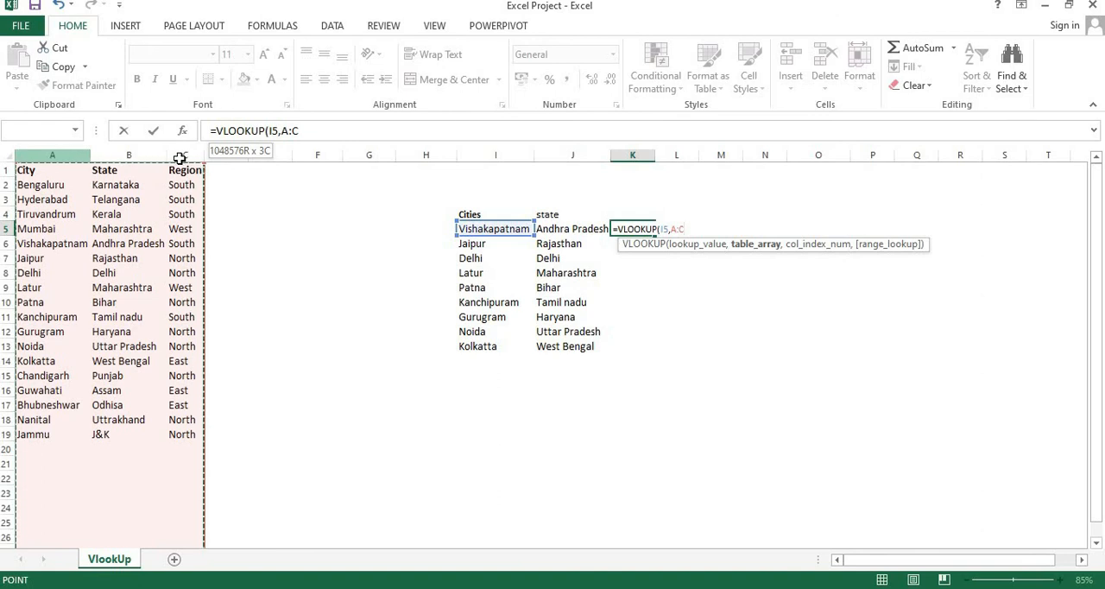
pyautogui.moveTo(180, 157); pyautogui.dragTo(179, 158)
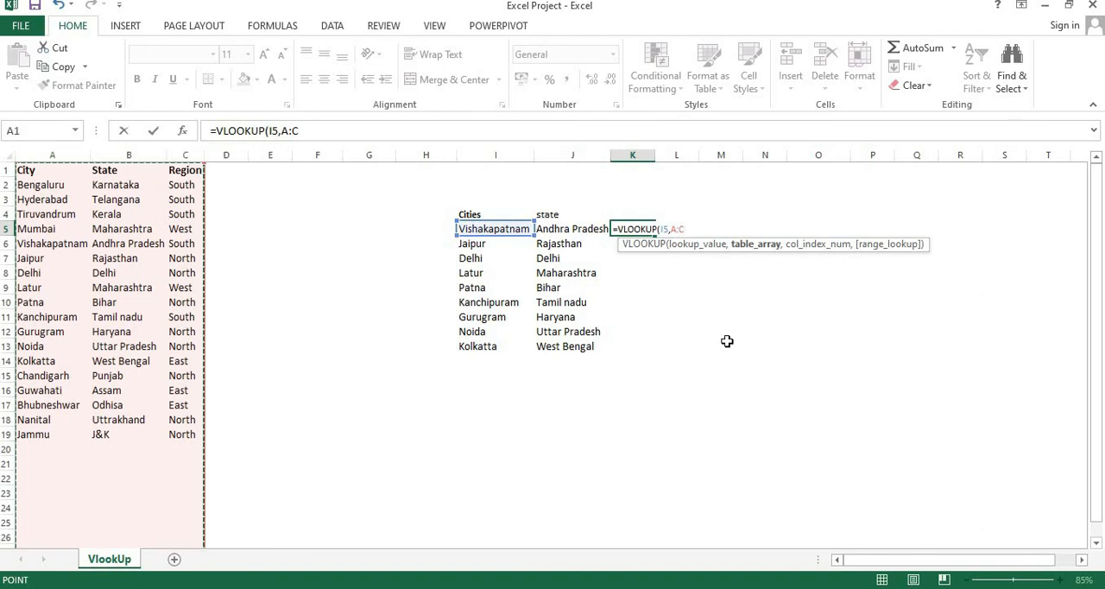
# Step: Complete the K5 VLOOKUP formula with column index 3 and range lookup 0
pyautogui.write(',')
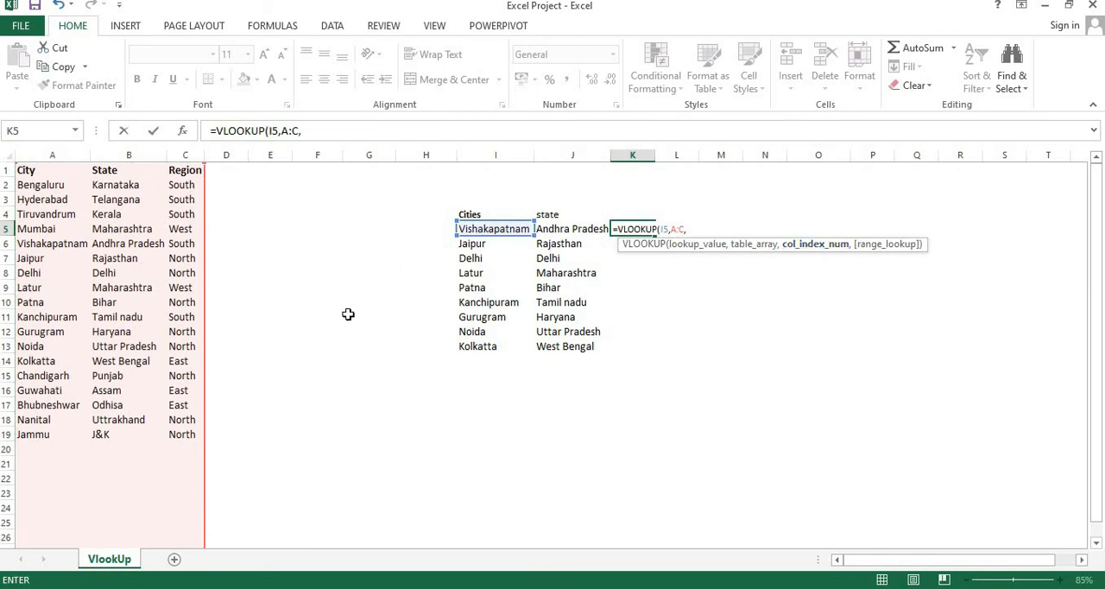
pyautogui.write('3,')
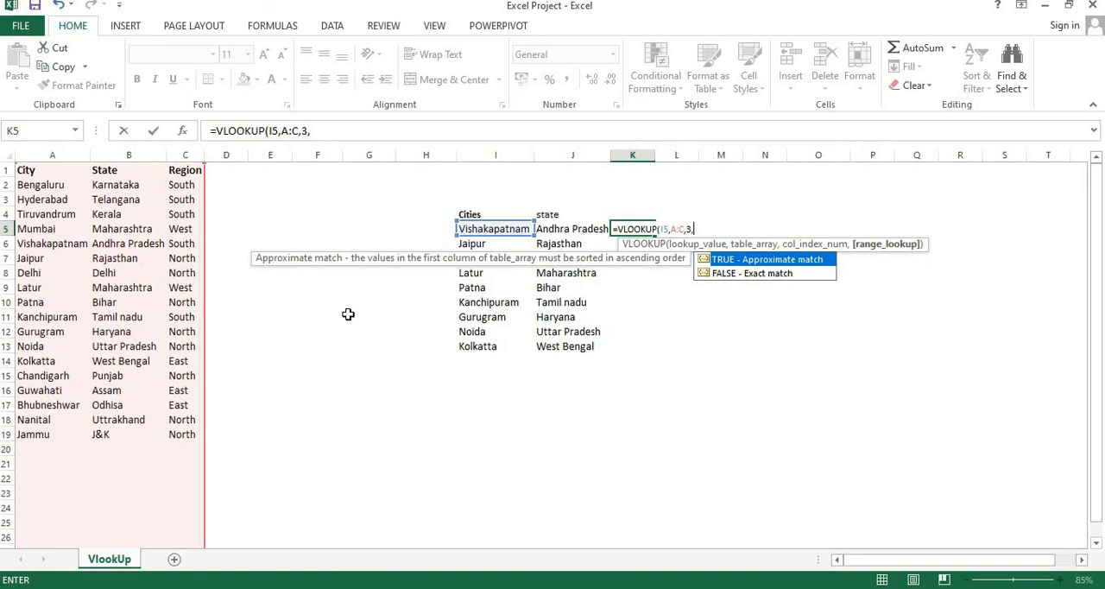
pyautogui.write('0)')
pyautogui.press('Return')
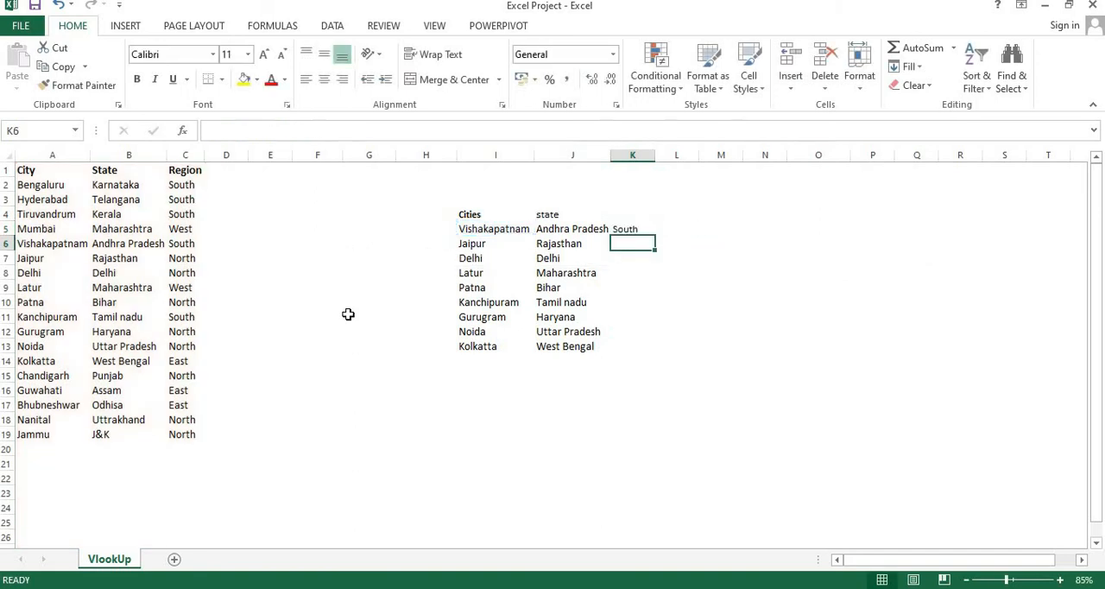
# Step: Fill the K5 region lookup formula down to K13 and check the results beside the states
pyautogui.click(643, 230)
pyautogui.doubleClick(656, 238)
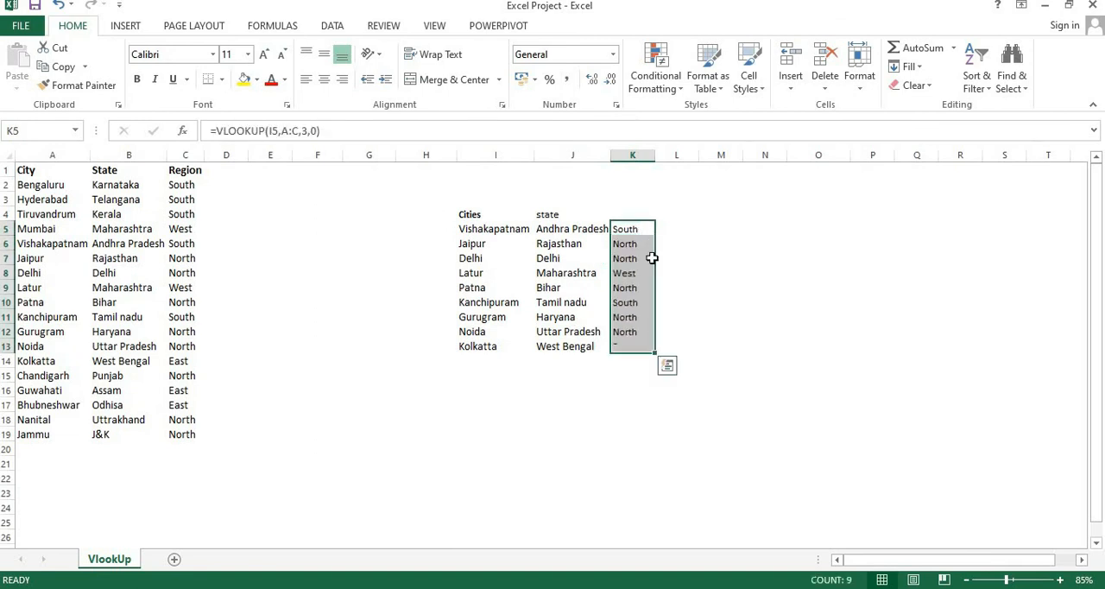
pyautogui.click(625, 385)
pyautogui.click(627, 217)
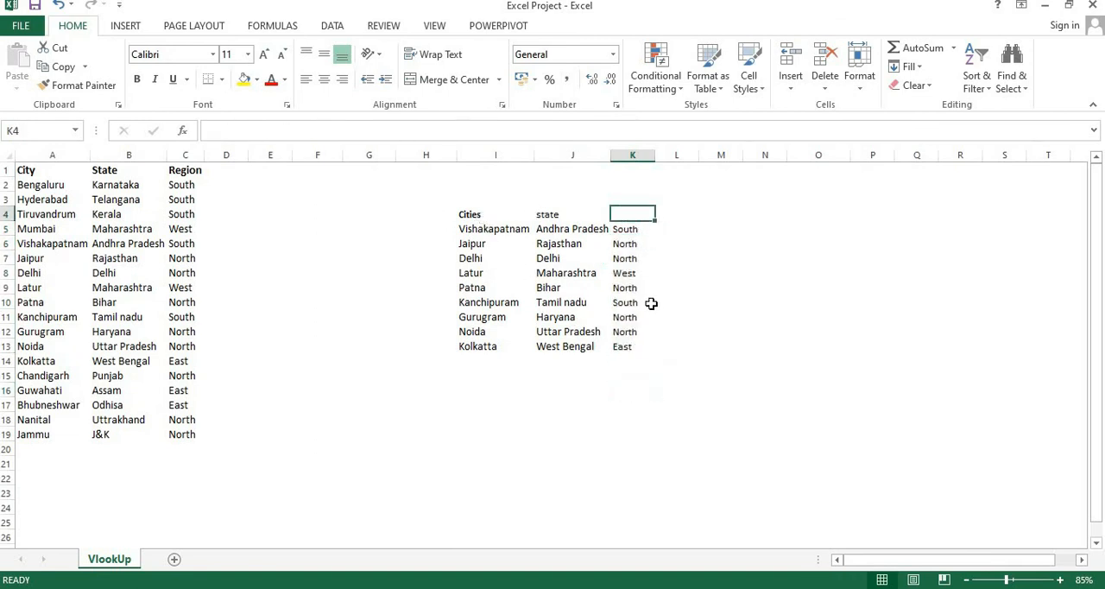
pyautogui.click(538, 320)
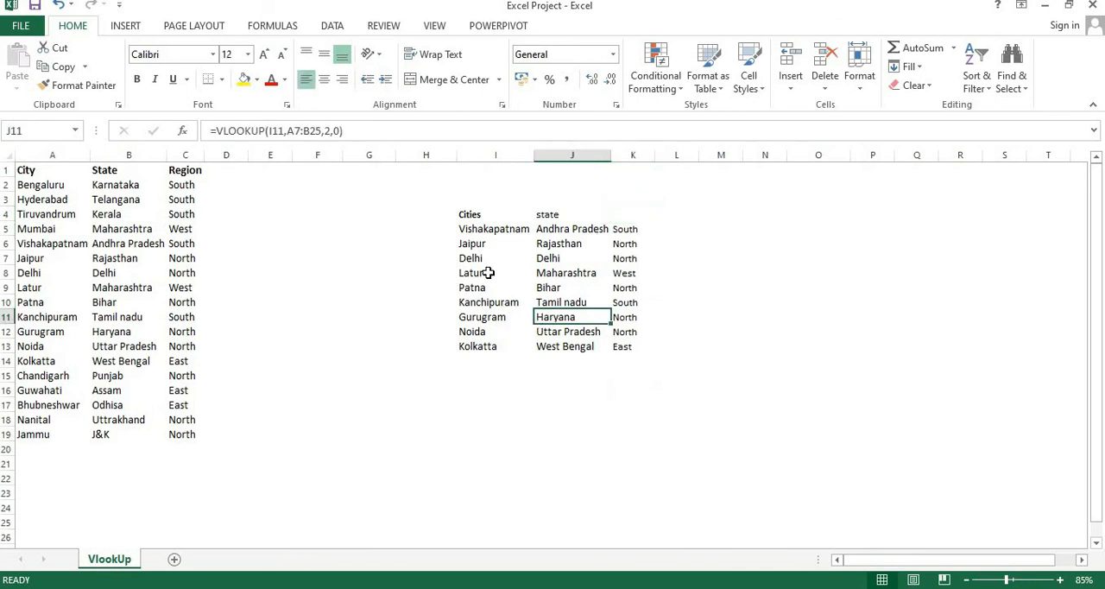